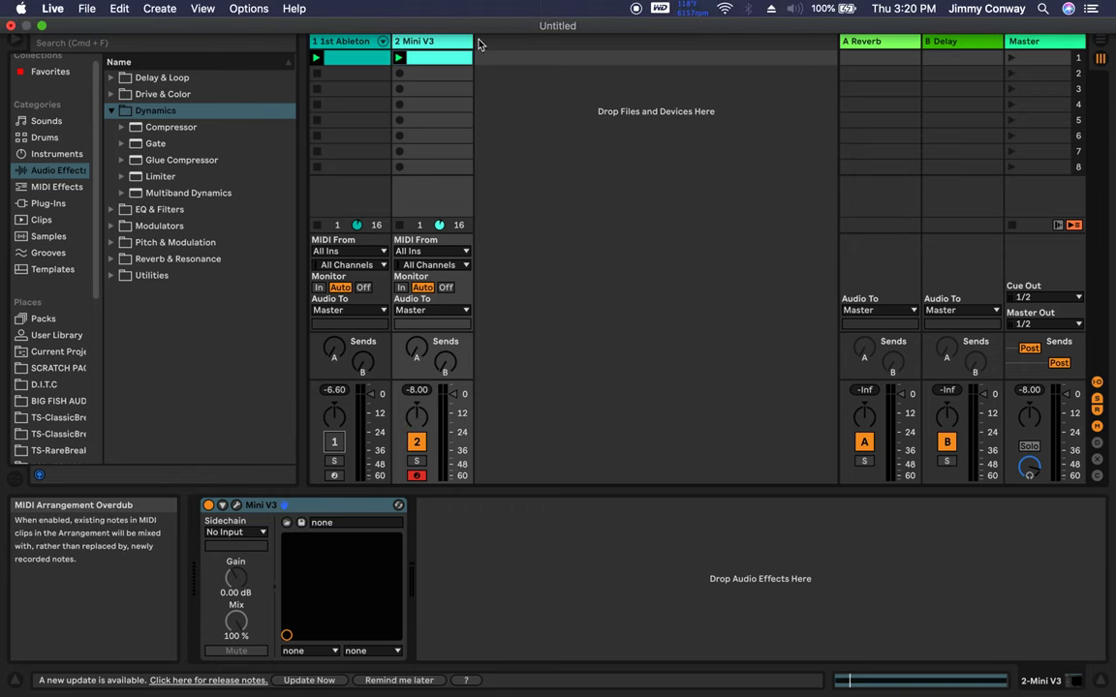
Open the Mini V3 track's clip in the piano roll to show its notes.
{"action": "double_click", "coordinate": [441, 62]}
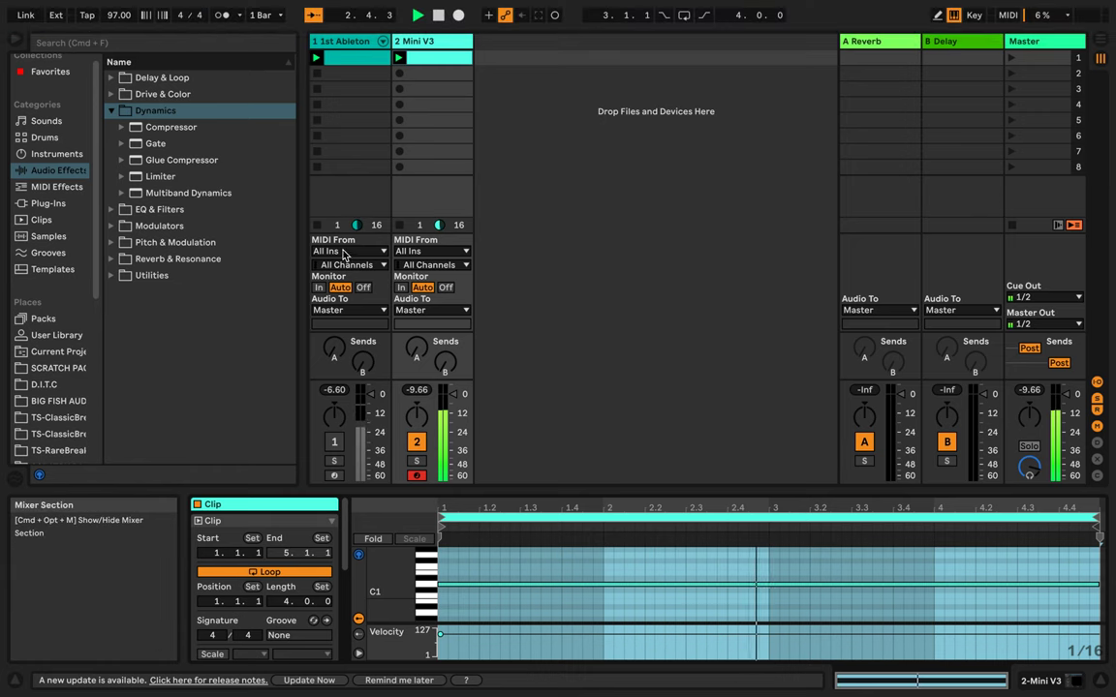
Reactivate the 1st Ableton Kit drum track and switch back to the Mini V3 device chain.
{"action": "left_click", "coordinate": [333, 443]}
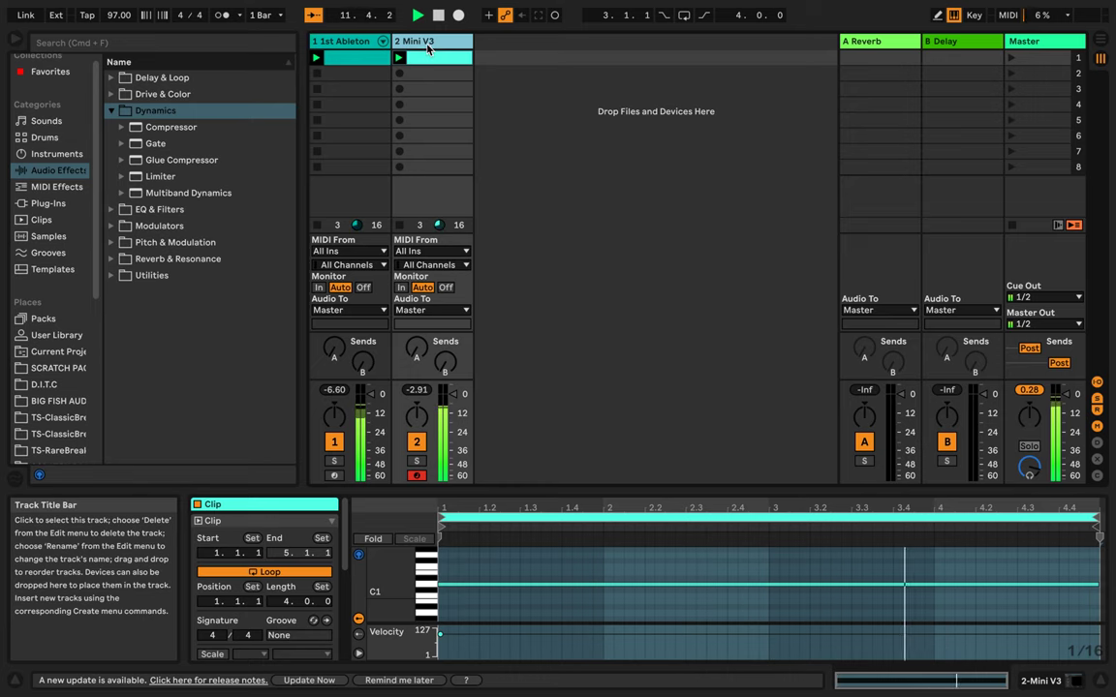
{"action": "left_click", "coordinate": [427, 48]}
{"action": "key", "text": "shift+Tab"}
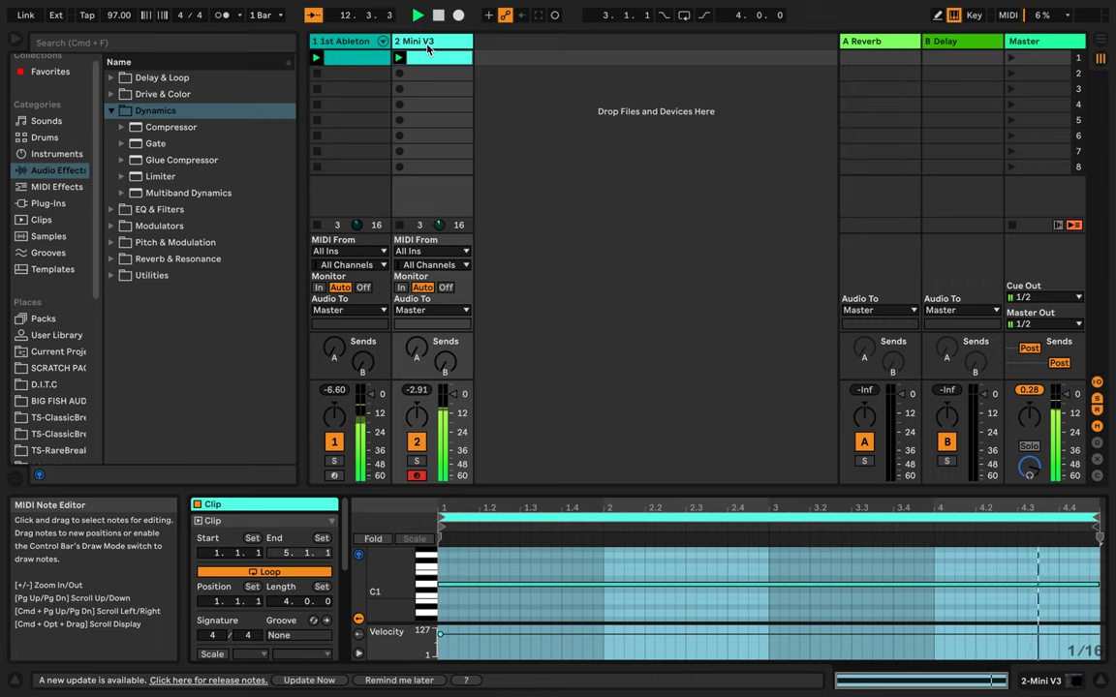
{"action": "key", "text": "shift+Tab"}
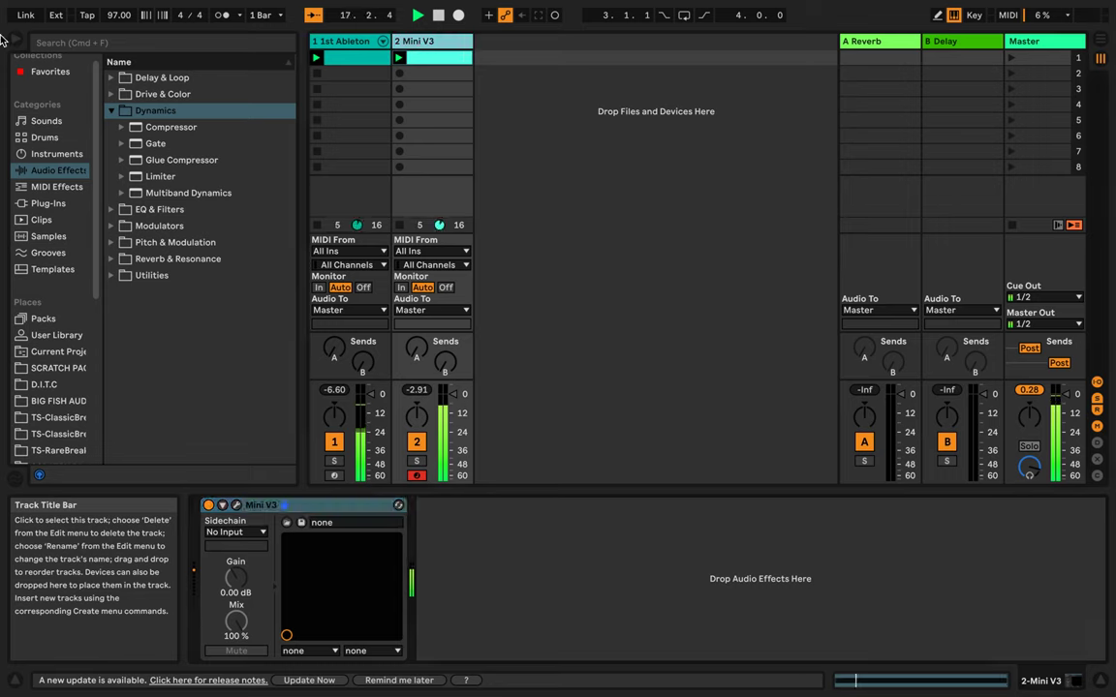
Insert a Compressor after Mini V3 at 31.5:1 ratio, 0.02 ms attack, -33.1 dB threshold.
{"action": "left_click", "coordinate": [170, 133]}
{"action": "left_click_drag", "start_coordinate": [171, 132], "coordinate": [445, 608]}
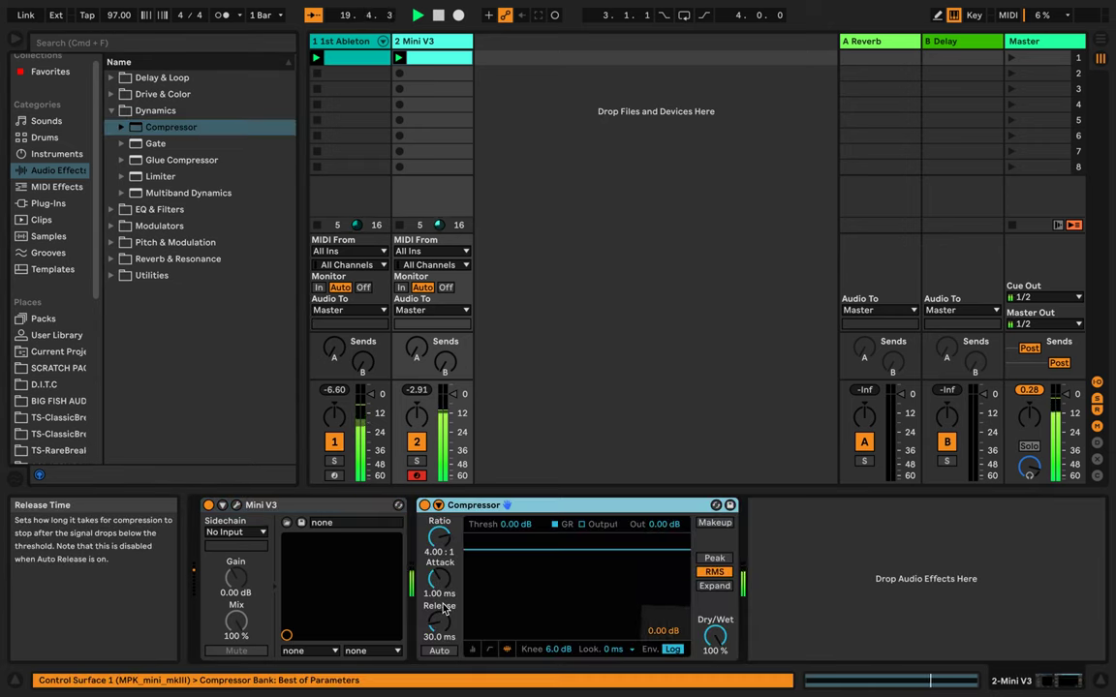
{"action": "left_click_drag", "start_coordinate": [439, 537], "coordinate": [439, 503]}
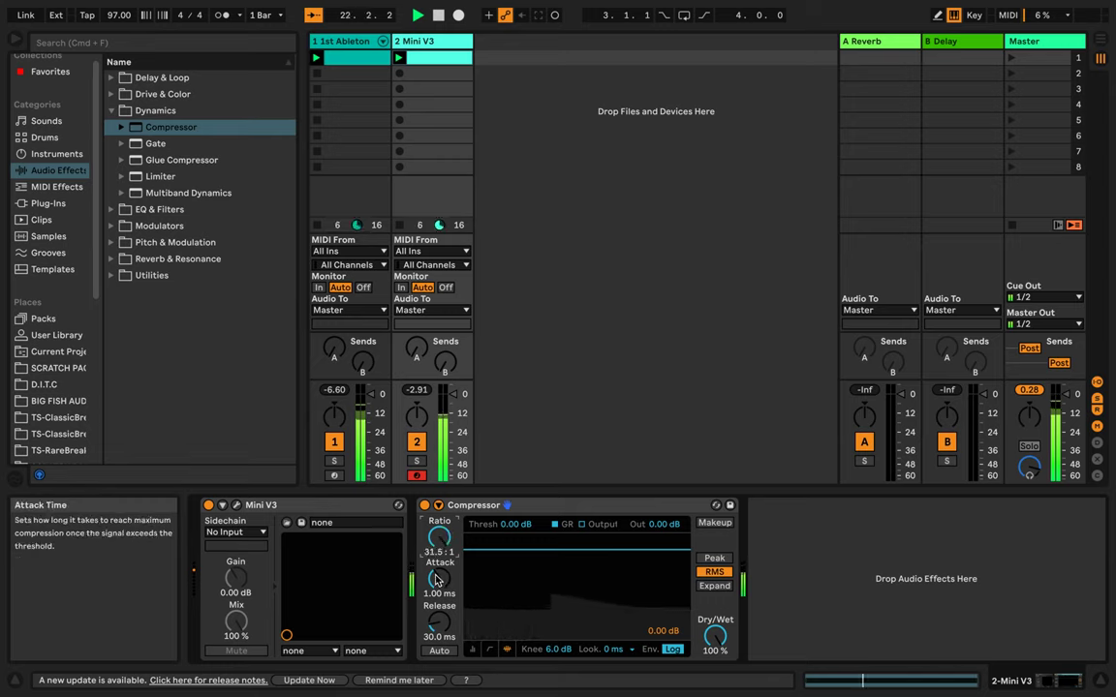
{"action": "left_click_drag", "start_coordinate": [436, 578], "coordinate": [438, 621]}
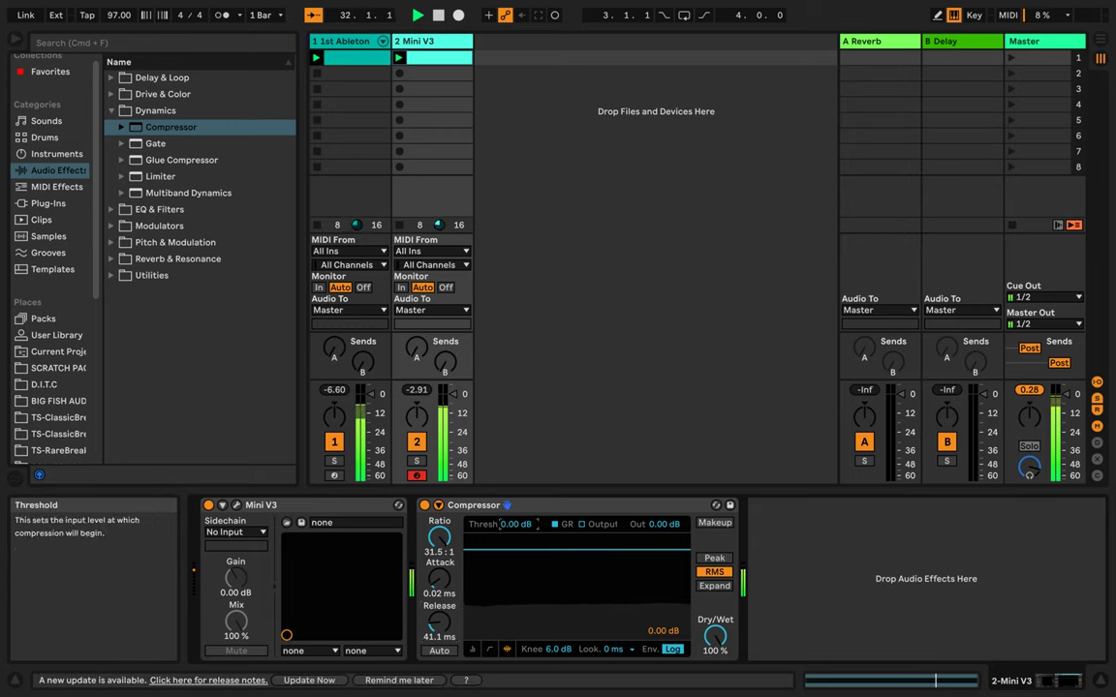
{"action": "left_click_drag", "start_coordinate": [511, 531], "coordinate": [511, 645]}
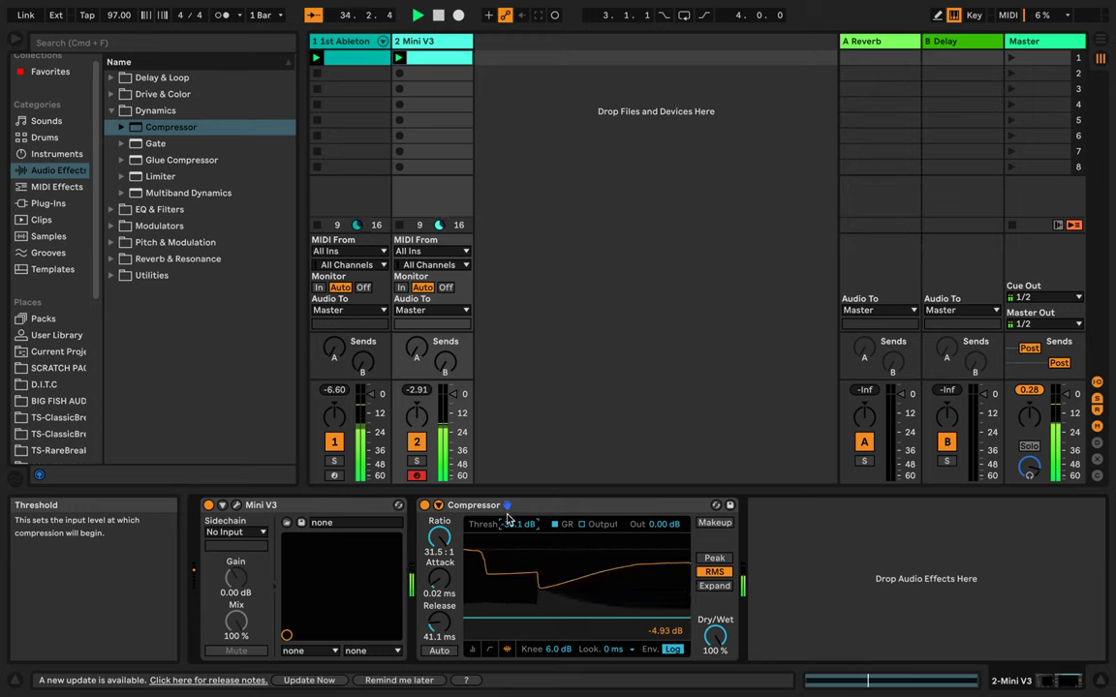
{"action": "left_click", "coordinate": [439, 506]}
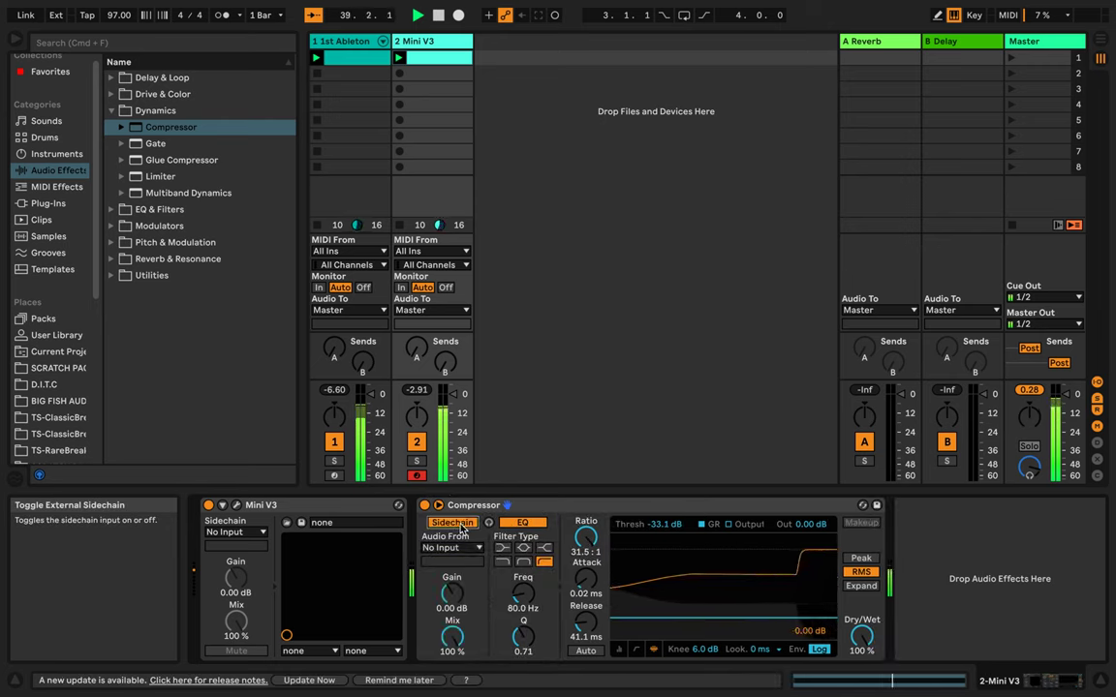
Enable the Compressor's external sidechain from 1-1st Ableton Kit, tapped at Pre FX.
{"action": "left_click", "coordinate": [461, 524]}
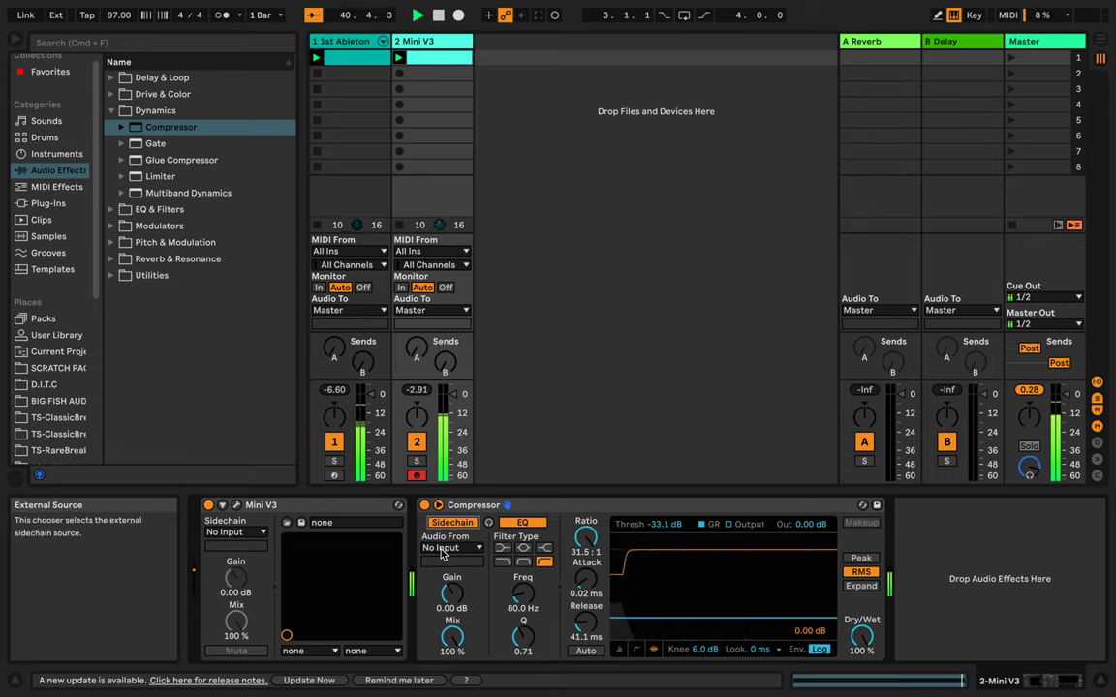
{"action": "left_click", "coordinate": [442, 549]}
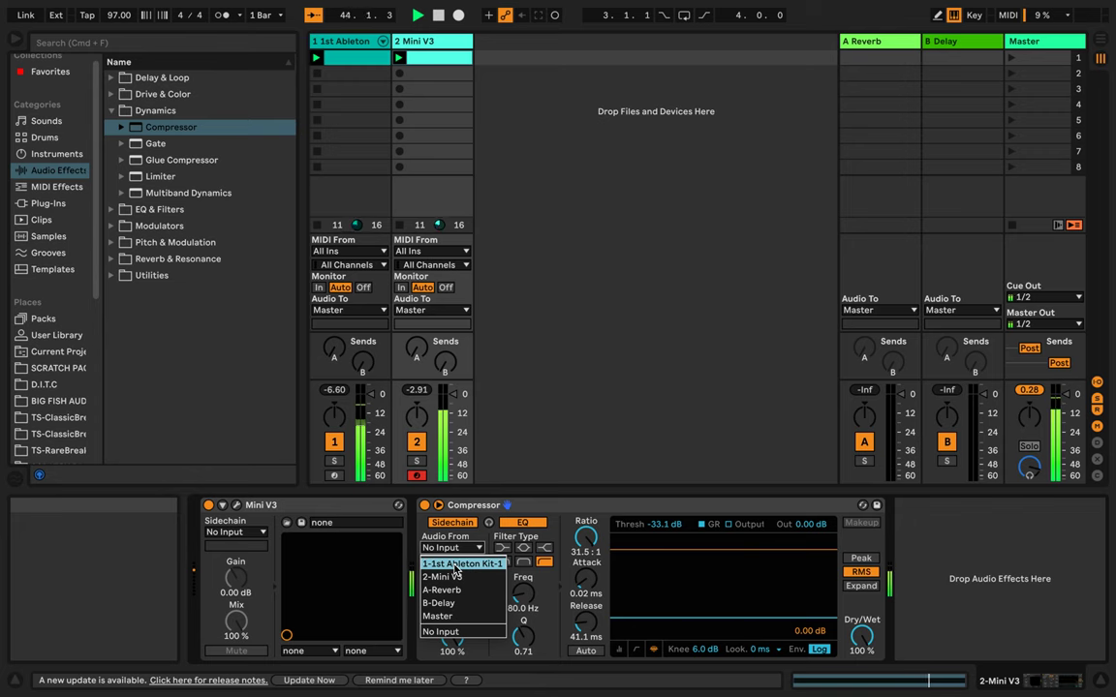
{"action": "left_click", "coordinate": [455, 565]}
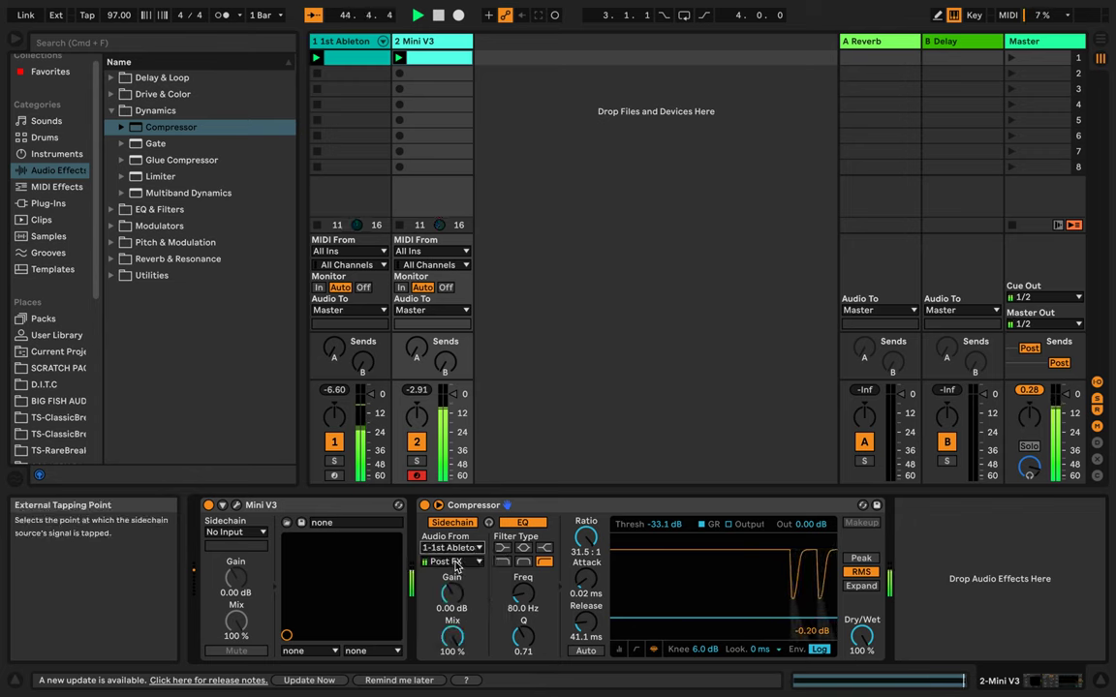
{"action": "left_click", "coordinate": [454, 563]}
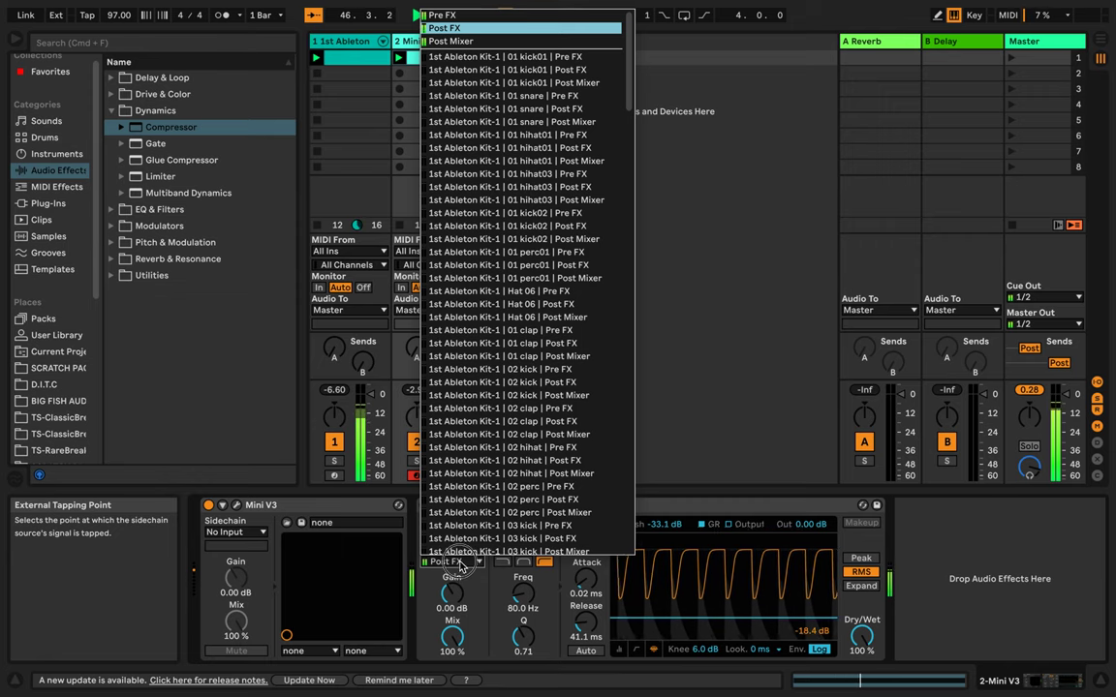
{"action": "left_click", "coordinate": [441, 15]}
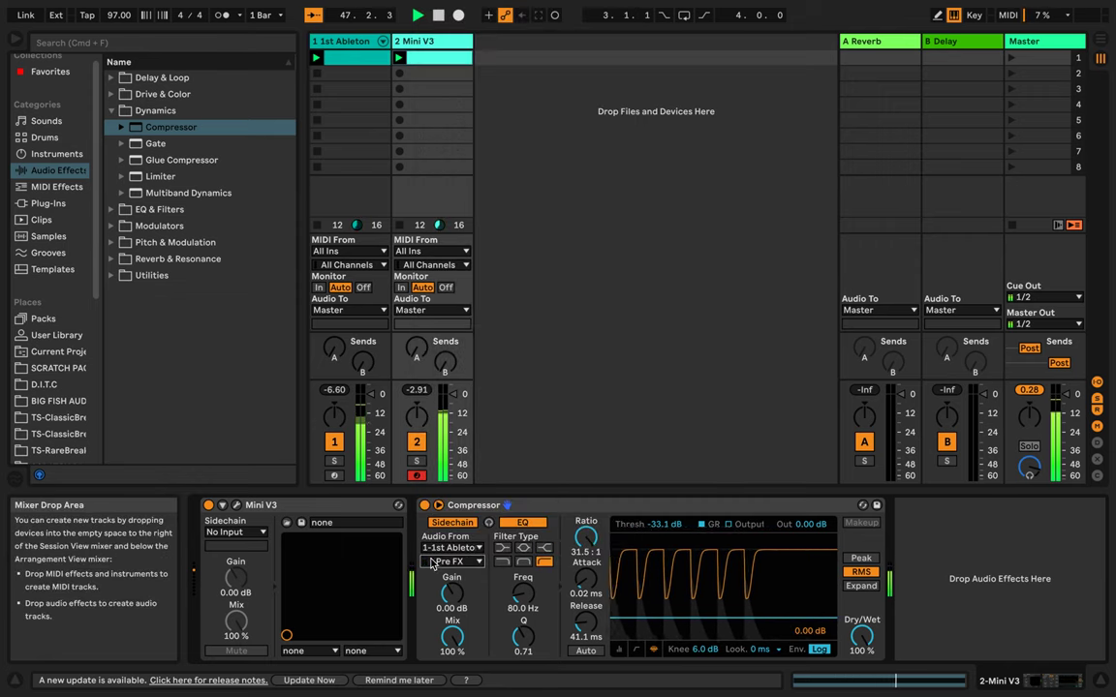
{"action": "left_click", "coordinate": [433, 563]}
{"action": "left_click", "coordinate": [523, 11]}
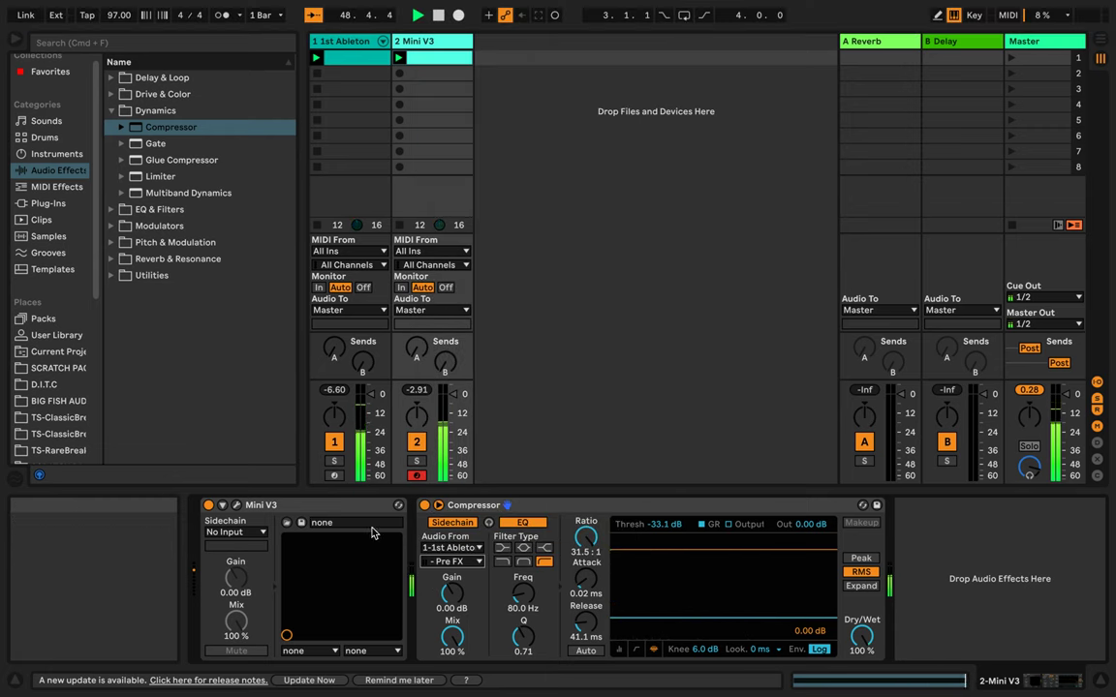
Set the sidechain tapping point to the kit's 04 kick pad, Pre FX.
{"action": "left_click", "coordinate": [447, 562]}
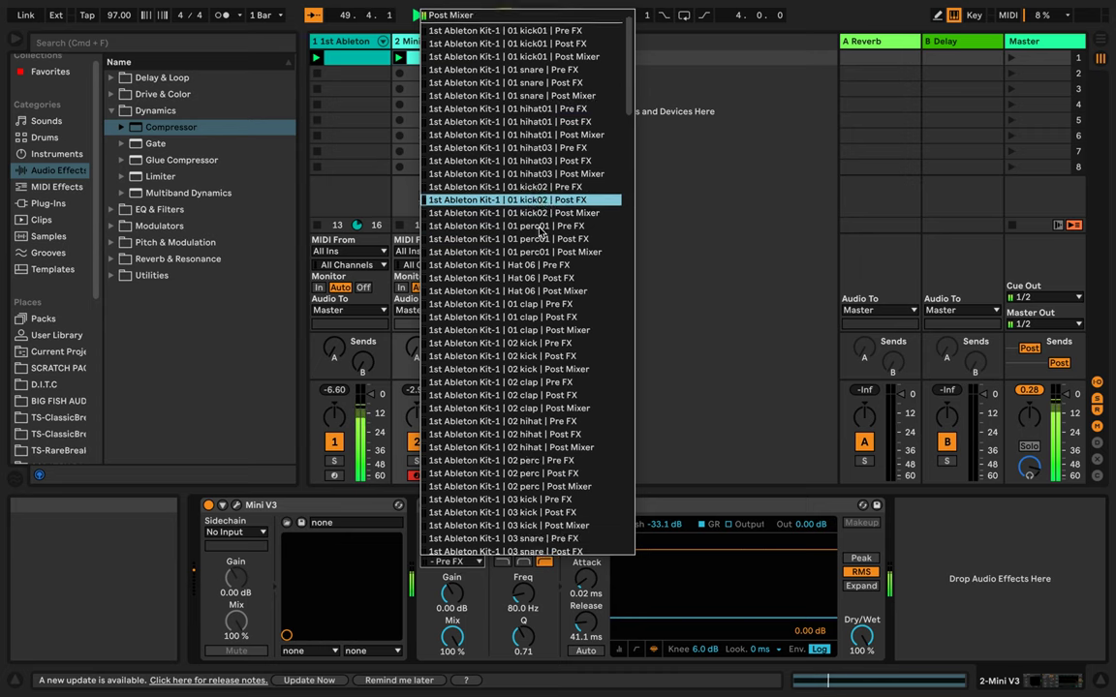
{"action": "scroll", "coordinate": [541, 232], "scroll_direction": "down", "scroll_amount": 10}
{"action": "scroll", "coordinate": [540, 232], "scroll_direction": "down", "scroll_amount": 15}
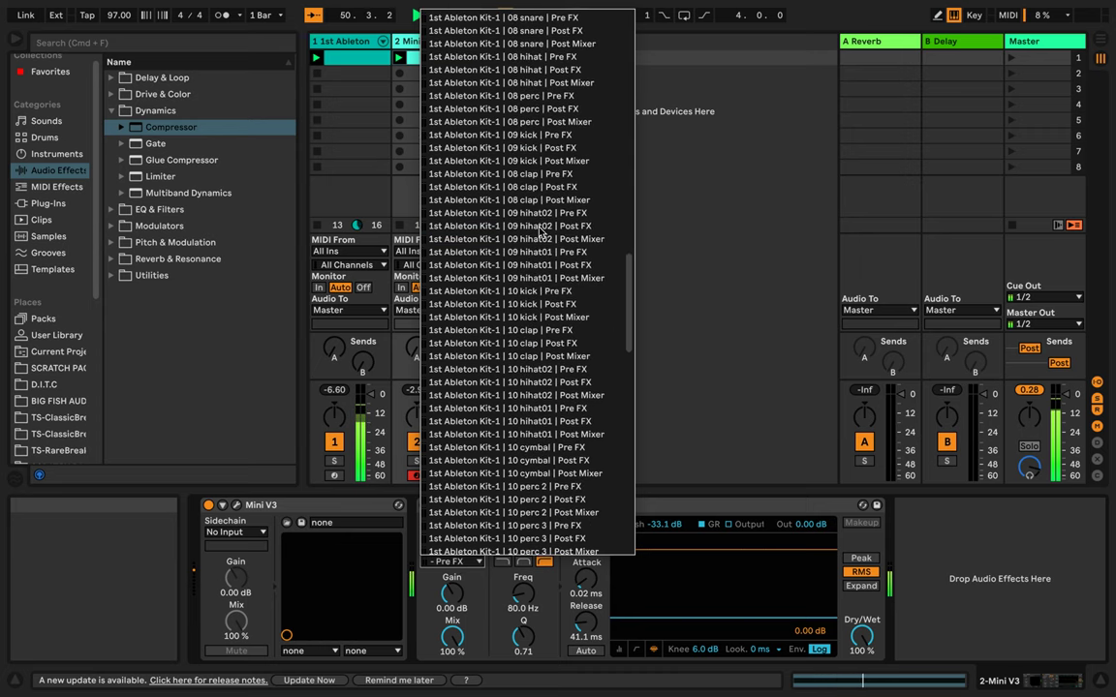
{"action": "scroll", "coordinate": [541, 232], "scroll_direction": "down", "scroll_amount": 10}
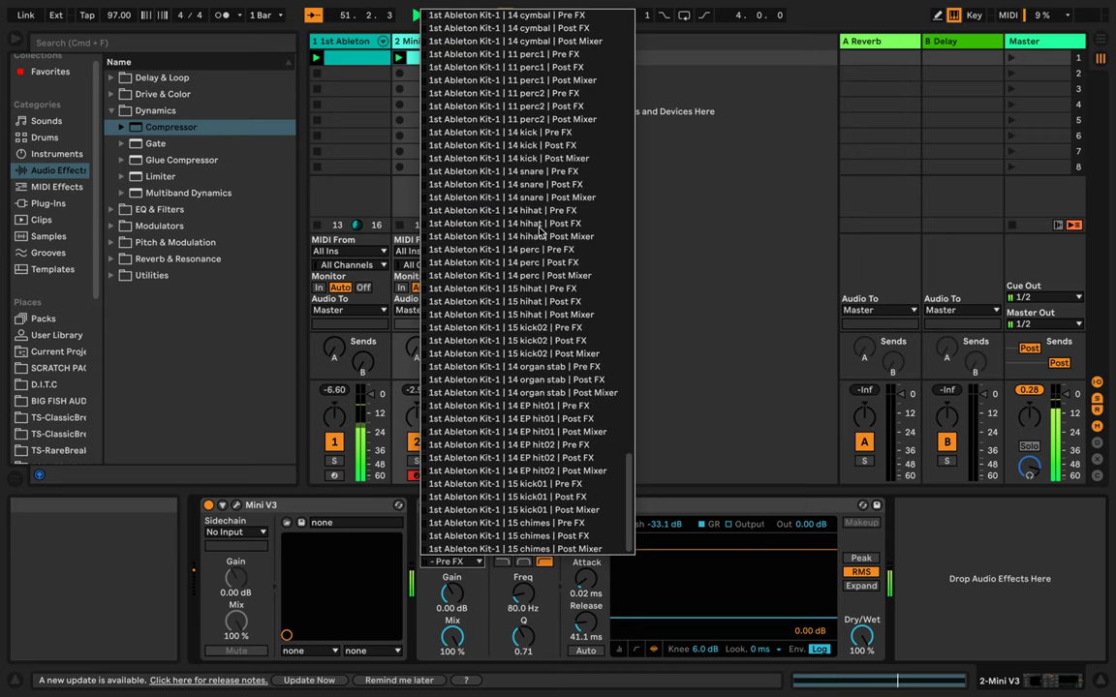
{"action": "scroll", "coordinate": [541, 233], "scroll_direction": "up", "scroll_amount": 20}
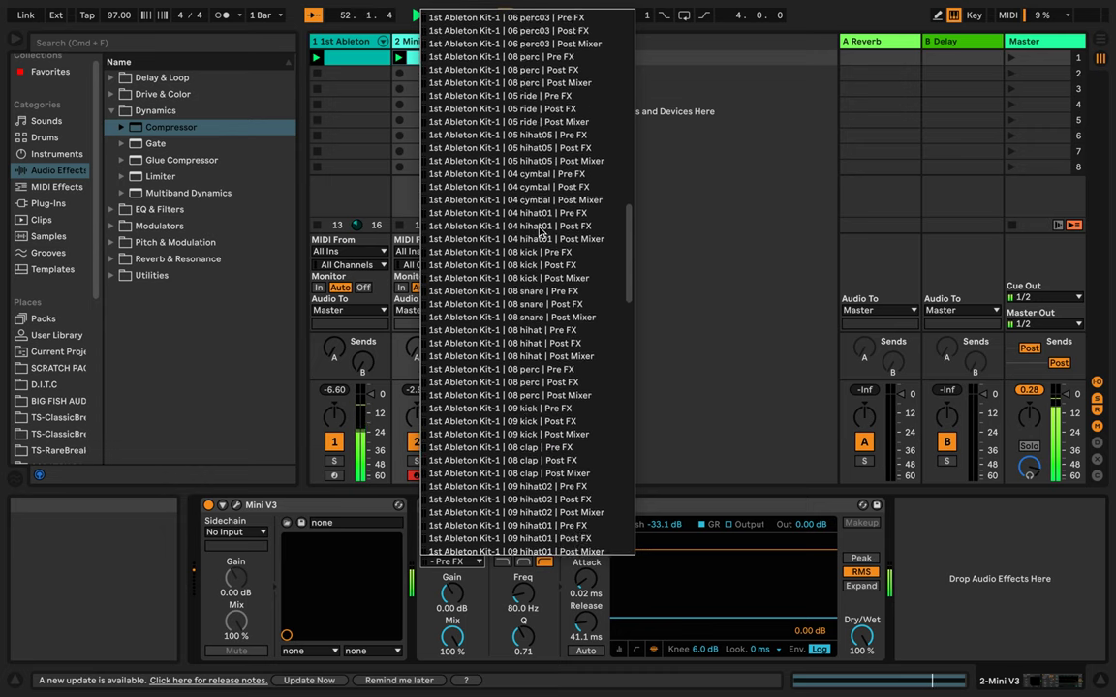
{"action": "scroll", "coordinate": [540, 232], "scroll_direction": "up", "scroll_amount": 10}
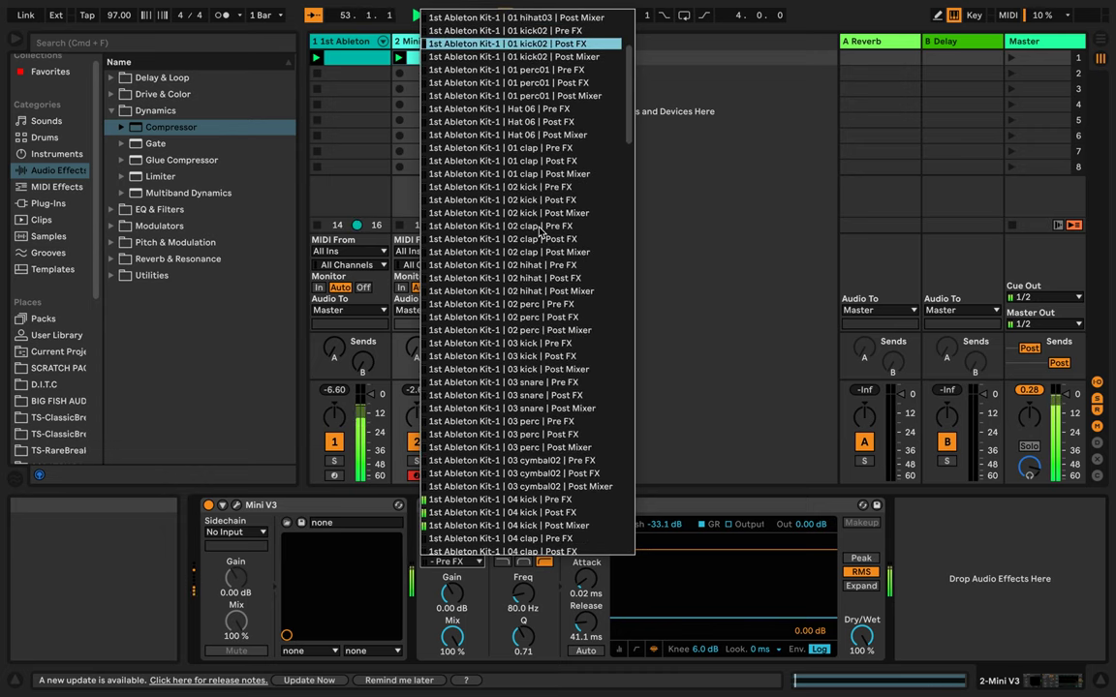
{"action": "left_click", "coordinate": [473, 500]}
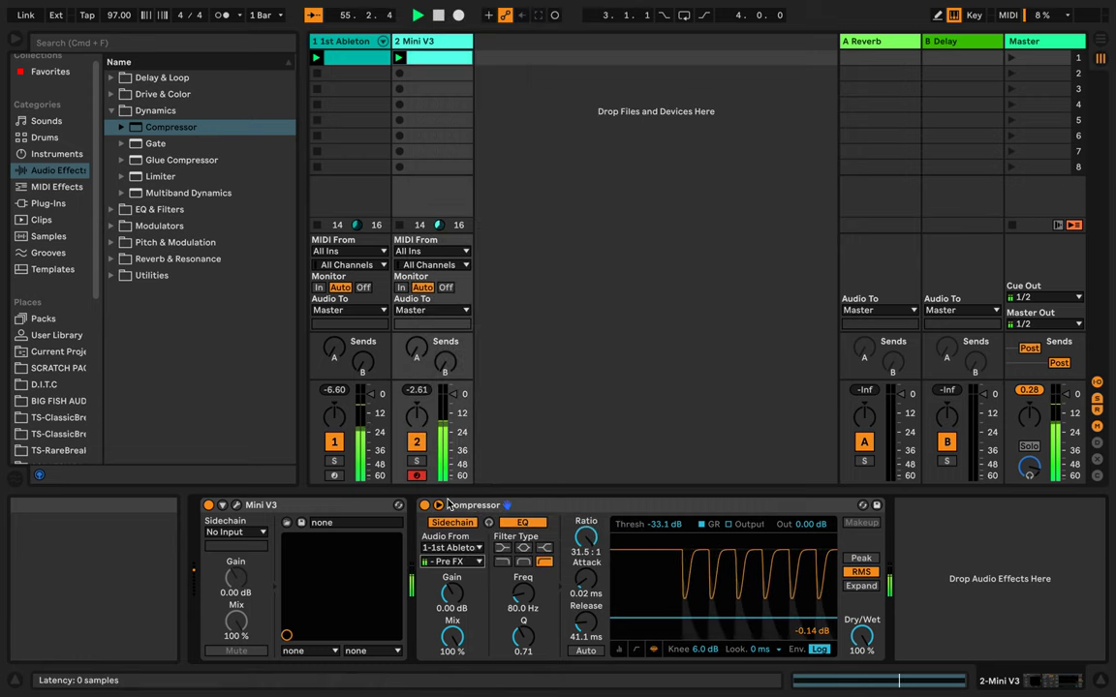
Leave the Mini V3 sidechain at No Input and set the Compressor threshold to -45.9 dB.
{"action": "left_click", "coordinate": [237, 533]}
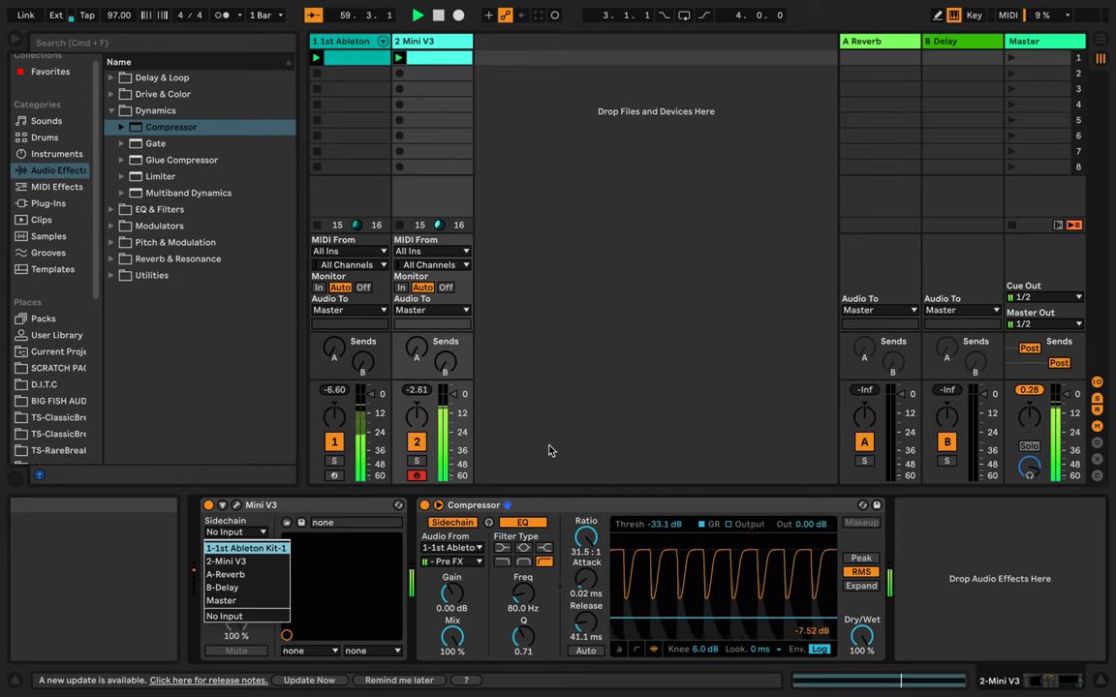
{"action": "left_click", "coordinate": [653, 528]}
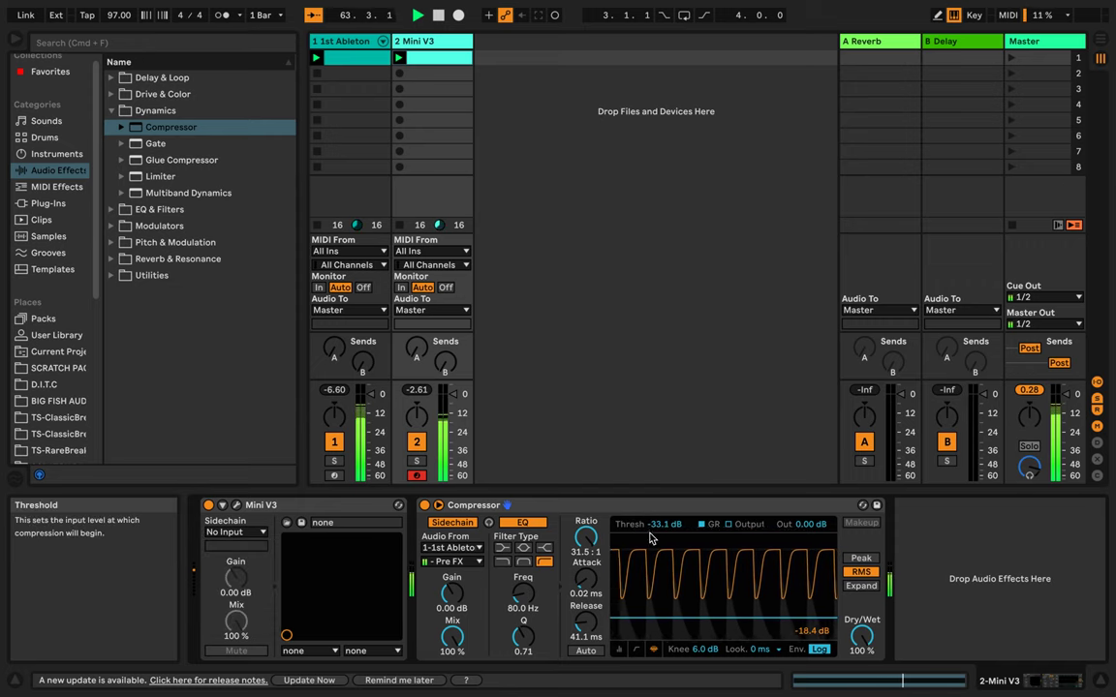
{"action": "left_click_drag", "start_coordinate": [655, 529], "coordinate": [655, 577]}
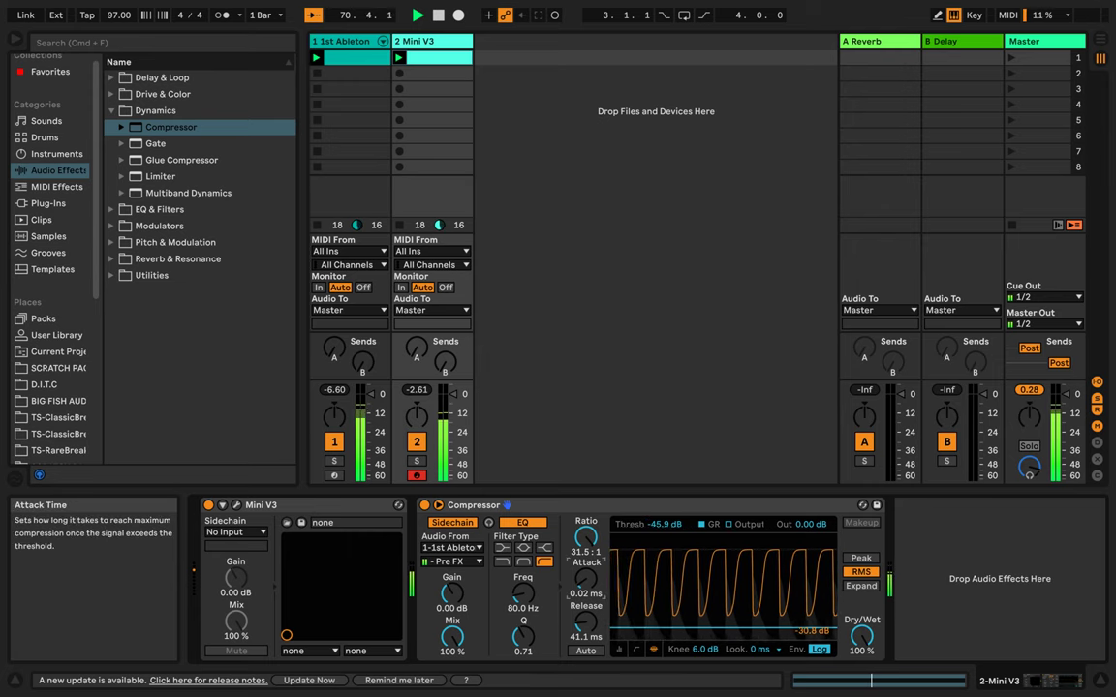
Settle the Compressor at 42.0:1 ratio, 0.09 ms attack, -33.1 dB threshold, then bypass it.
{"action": "left_click_drag", "start_coordinate": [585, 578], "coordinate": [587, 581]}
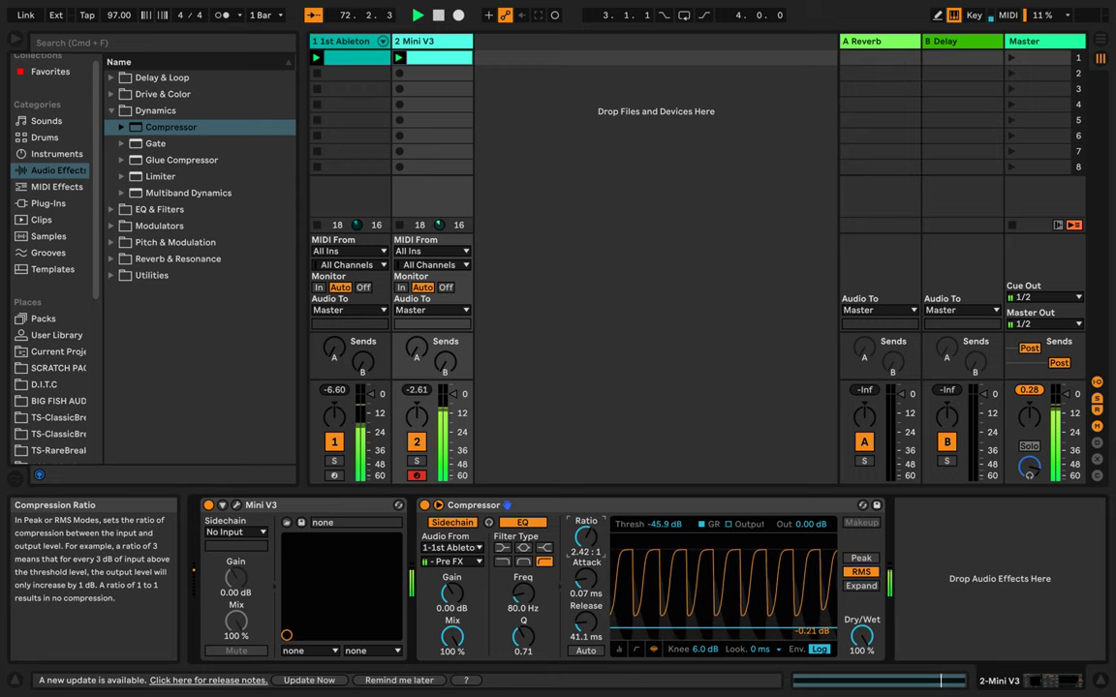
{"action": "left_click_drag", "start_coordinate": [585, 538], "coordinate": [585, 560]}
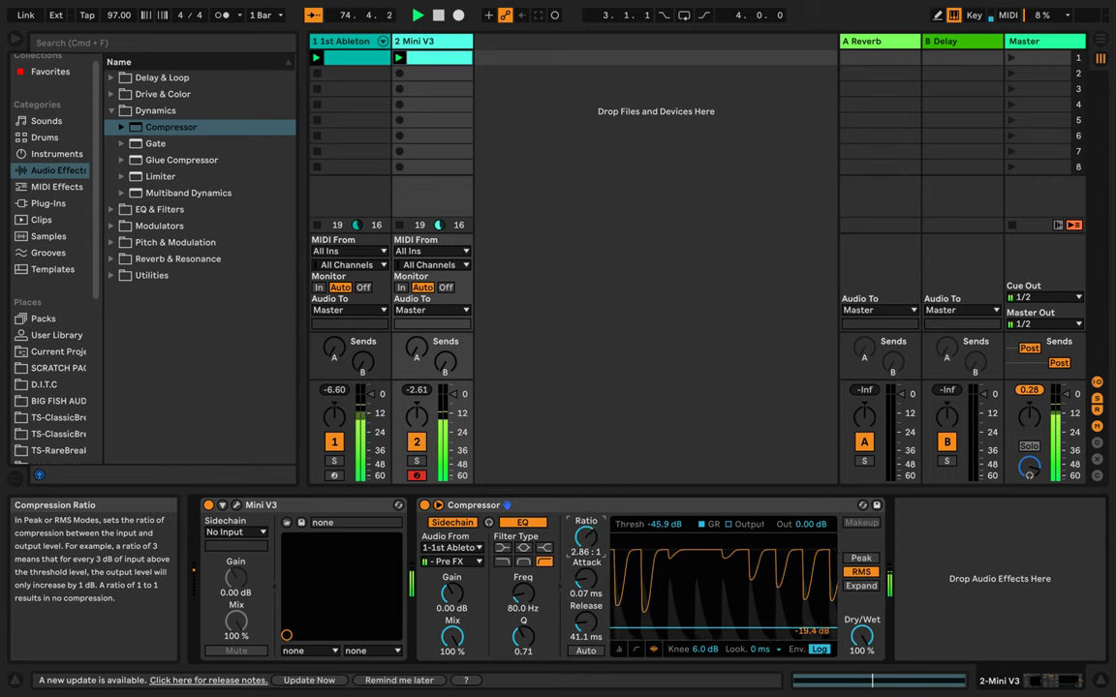
{"action": "left_click_drag", "start_coordinate": [585, 537], "coordinate": [585, 592]}
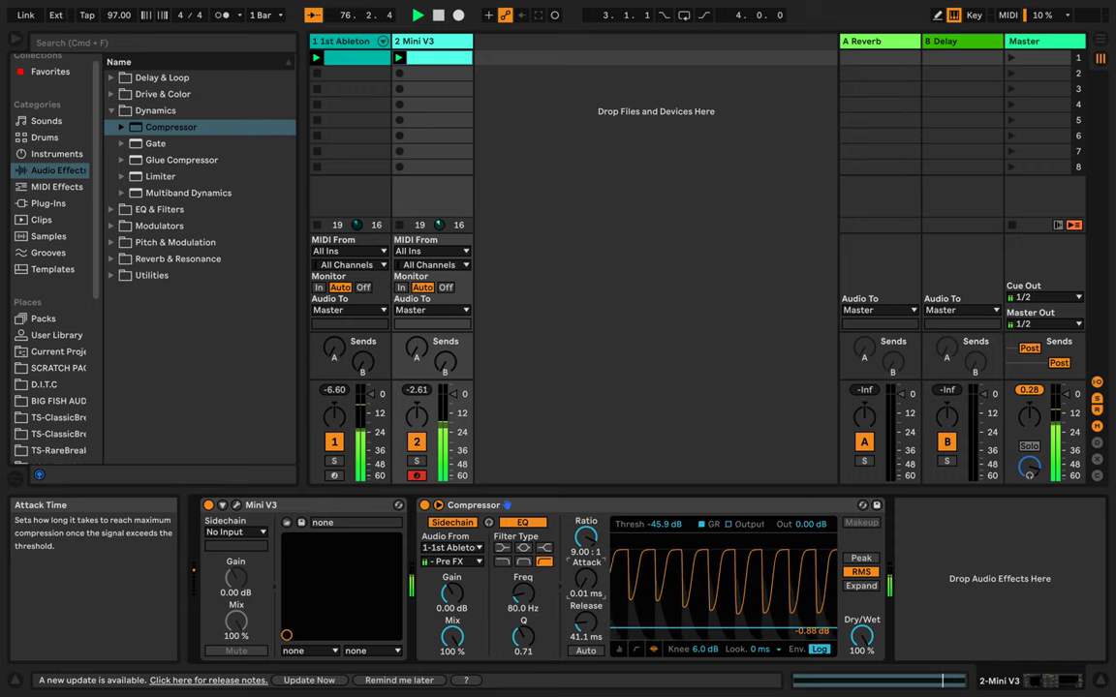
{"action": "left_click_drag", "start_coordinate": [651, 524], "coordinate": [651, 571]}
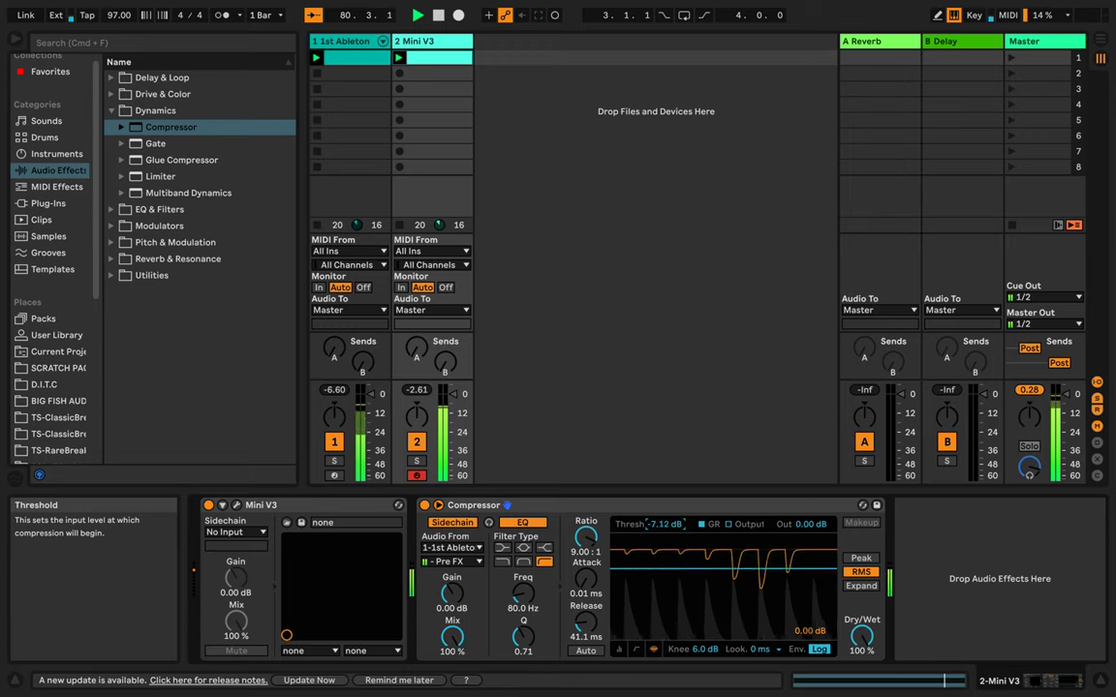
{"action": "left_click_drag", "start_coordinate": [651, 627], "coordinate": [651, 572]}
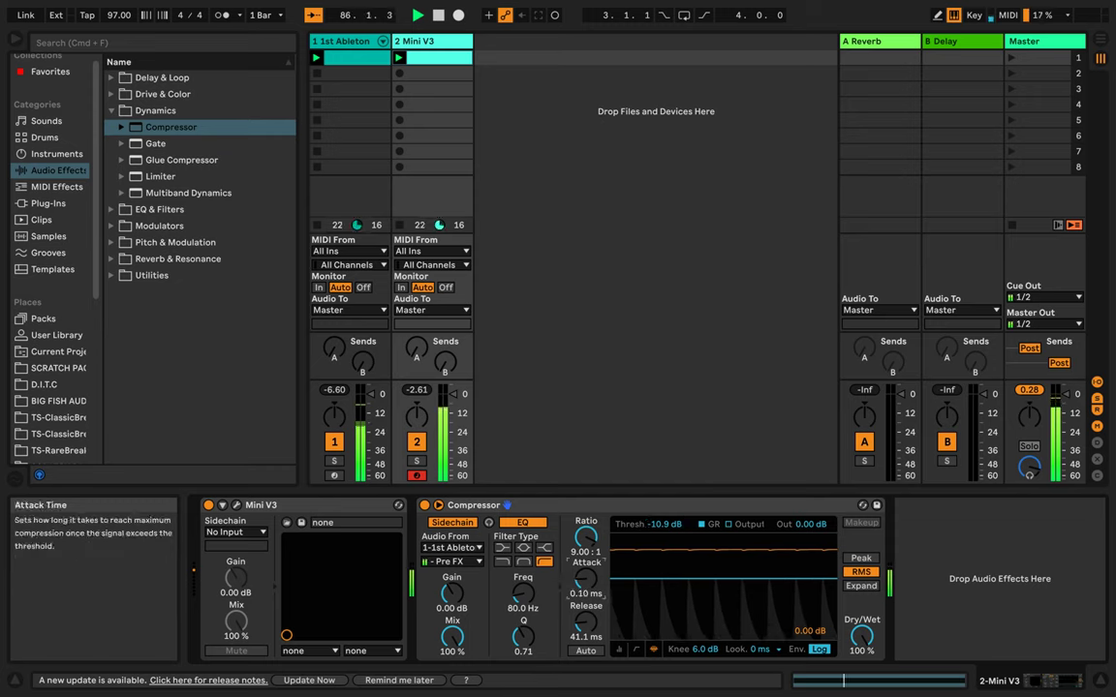
{"action": "left_click_drag", "start_coordinate": [586, 579], "coordinate": [588, 586]}
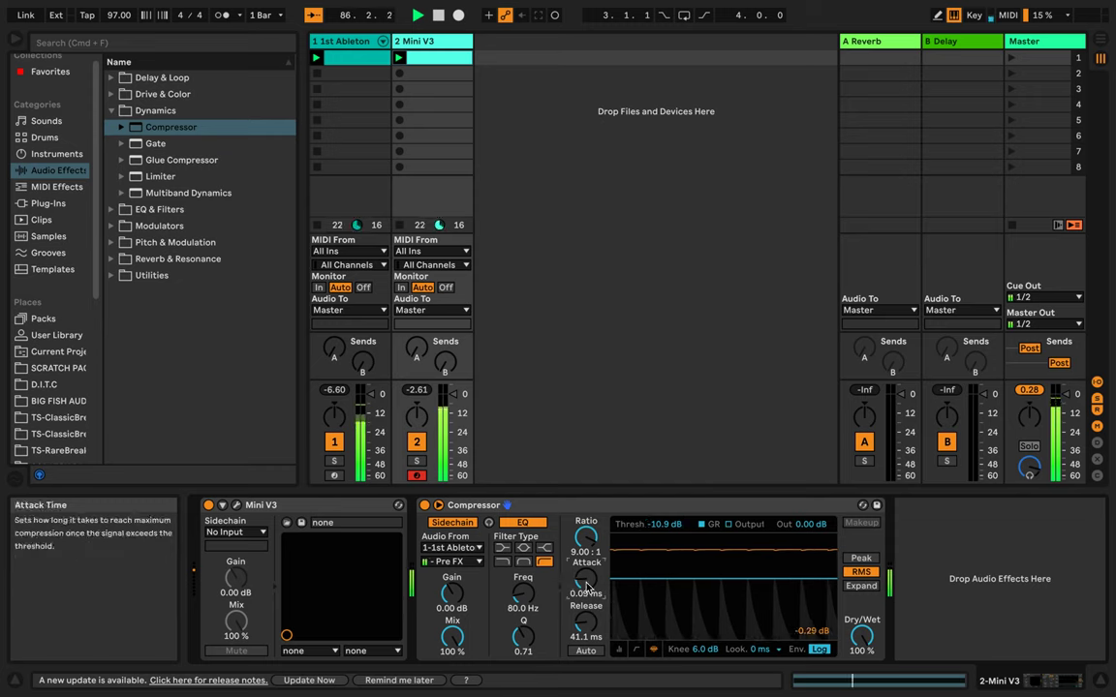
{"action": "left_click", "coordinate": [647, 524]}
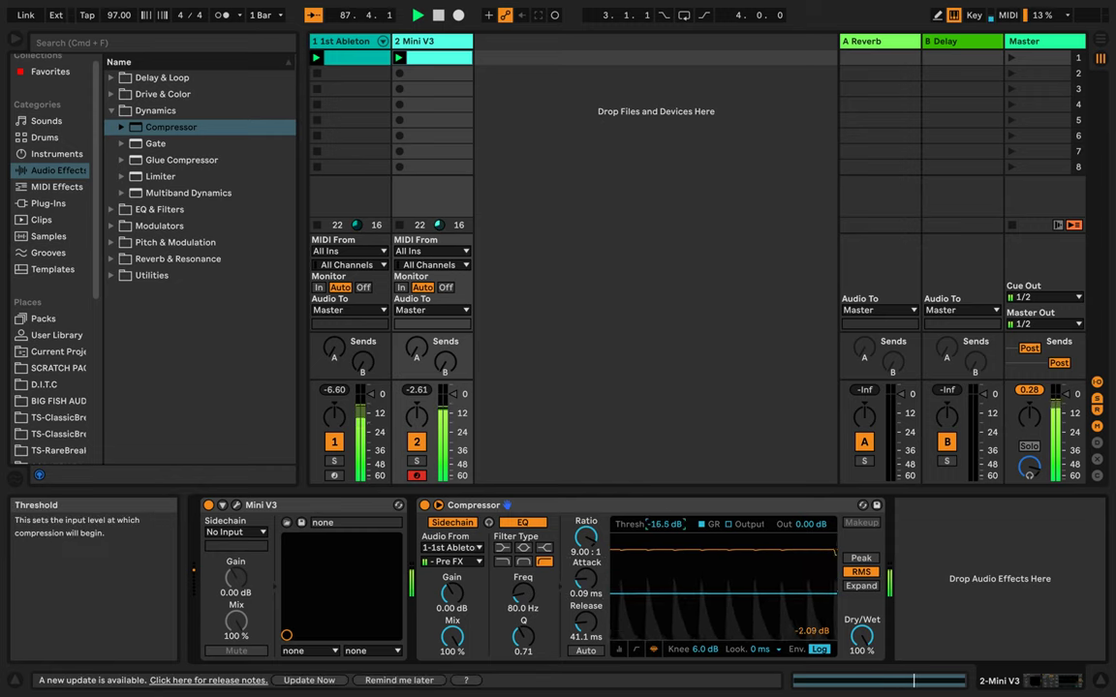
{"action": "left_click_drag", "start_coordinate": [647, 524], "coordinate": [585, 544]}
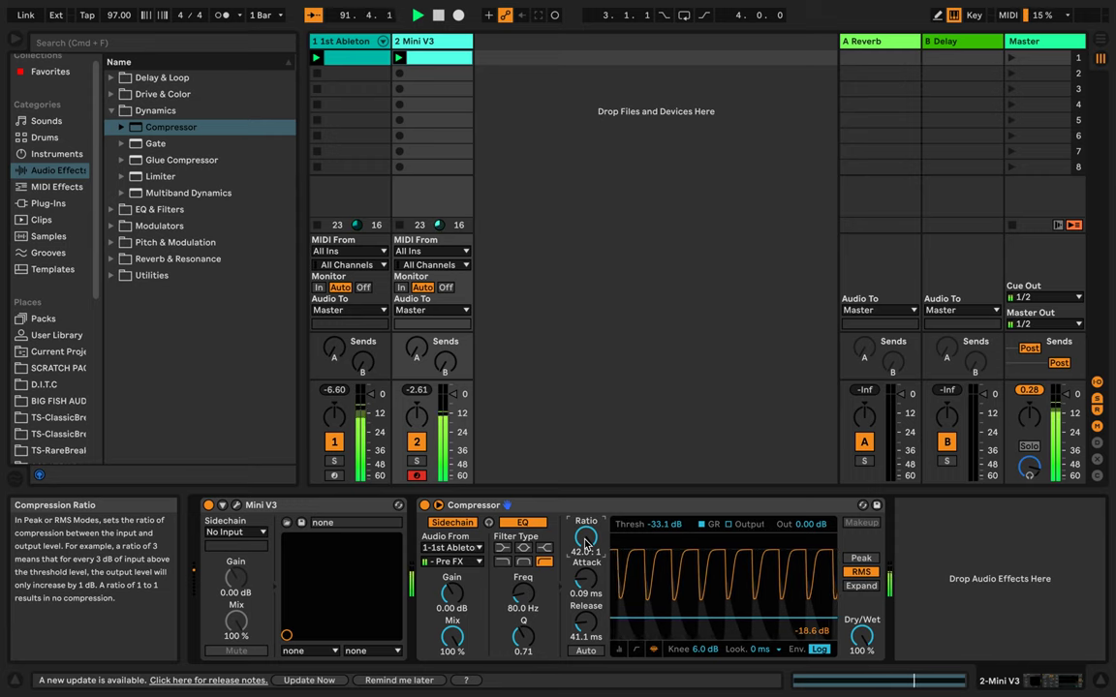
{"action": "left_click", "coordinate": [425, 506]}
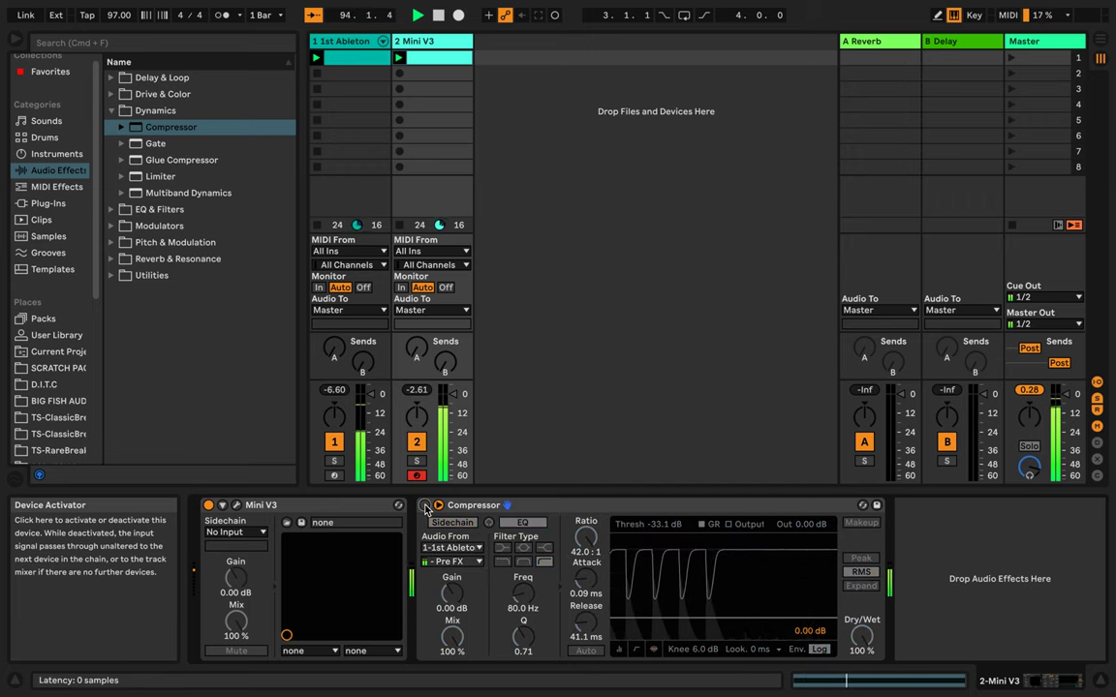
{"action": "left_click", "coordinate": [424, 505]}
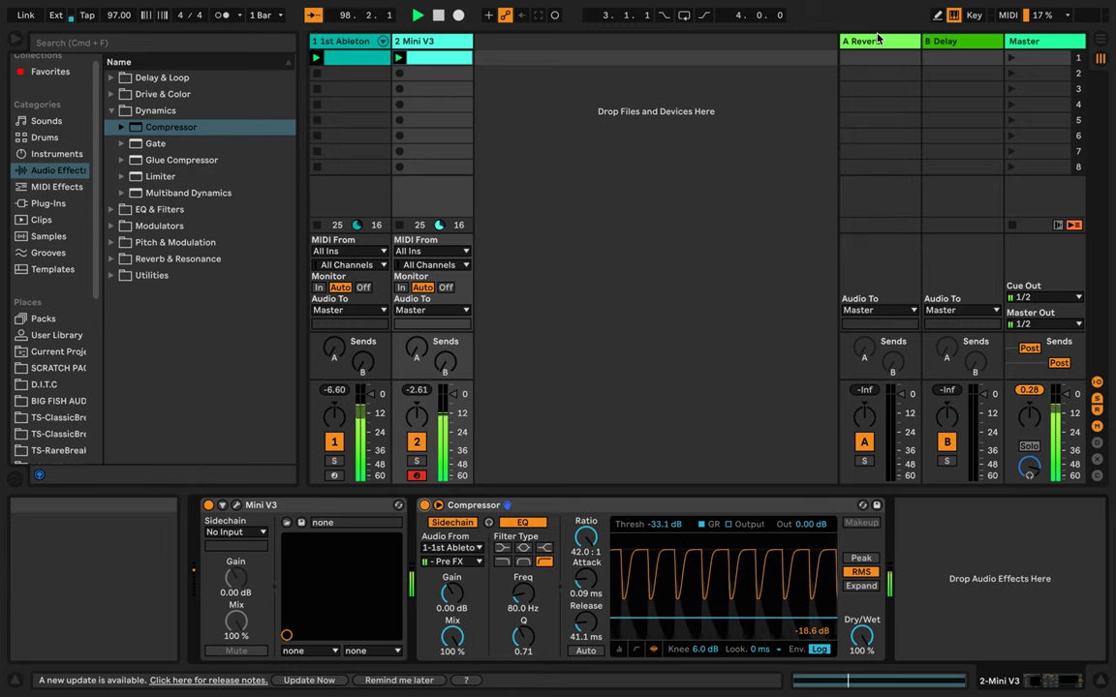
{"action": "mouse_move", "coordinate": [803, 5]}
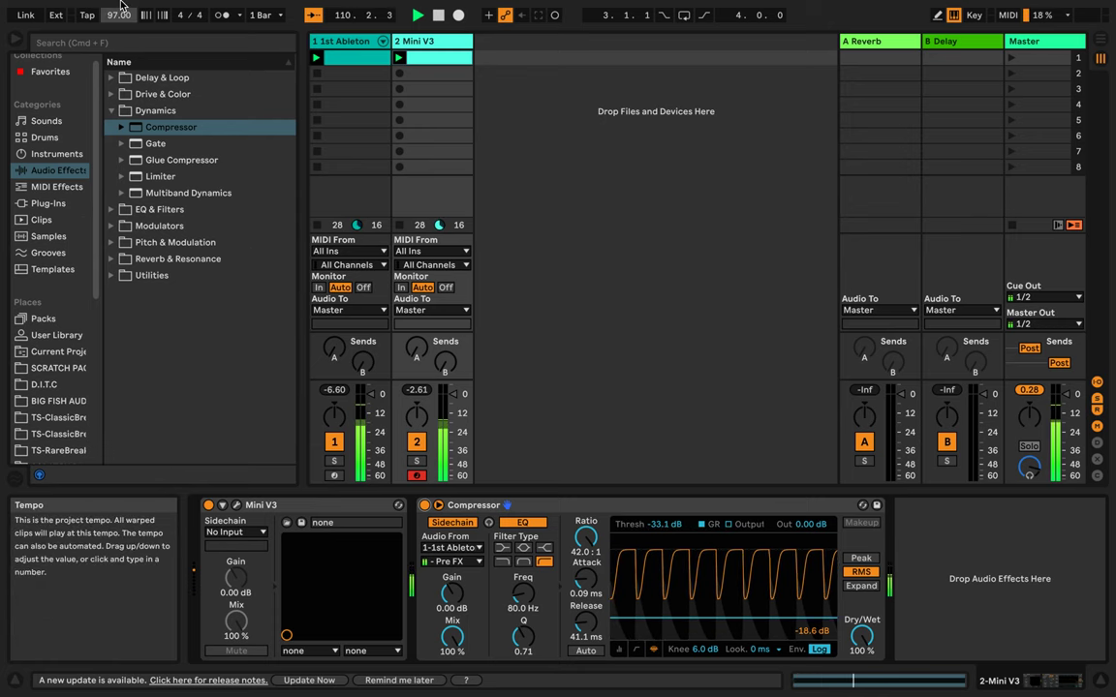
Stop playback of the set with the transport Stop button.
{"action": "mouse_move", "coordinate": [491, 6]}
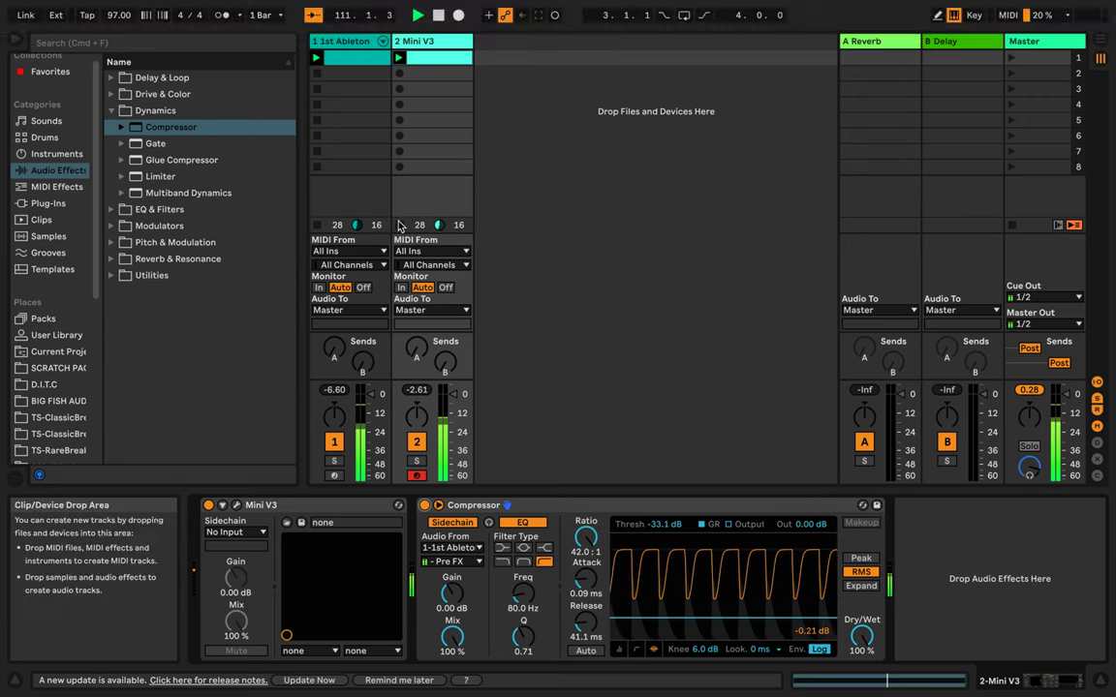